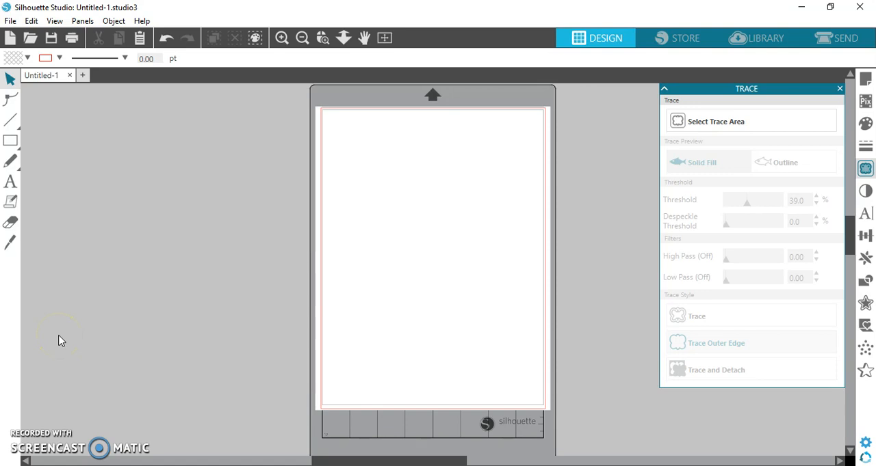
# Open the clipart-heart-LiKzza9ia image from the Desktop folder
pyautogui.click(11, 22)
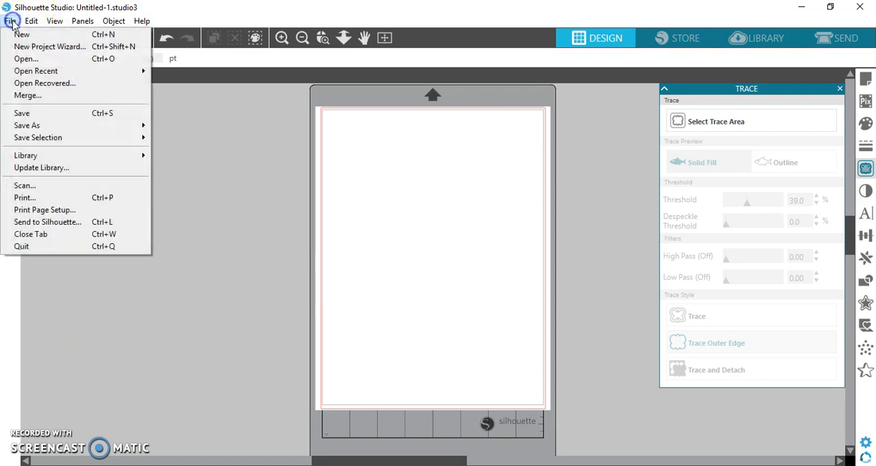
pyautogui.click(34, 59)
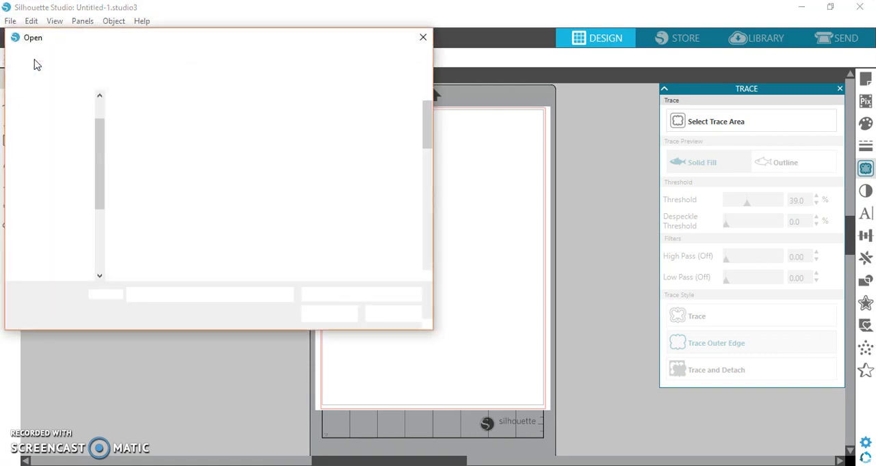
pyautogui.click(100, 102)
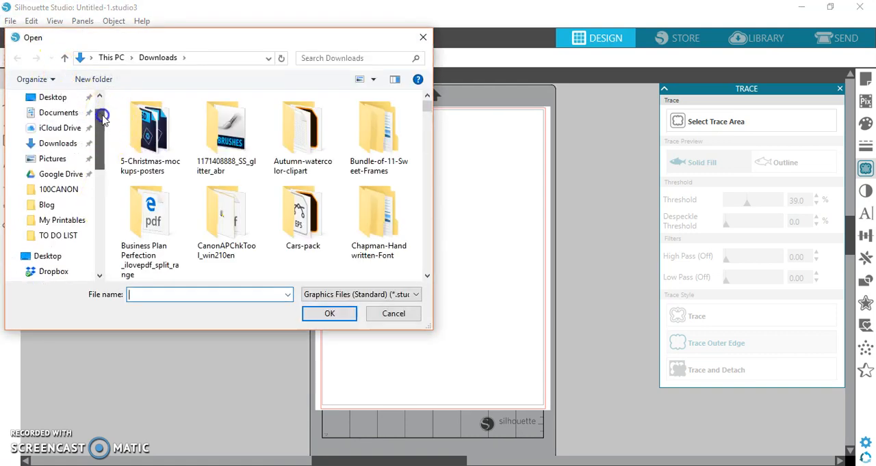
pyautogui.click(65, 134)
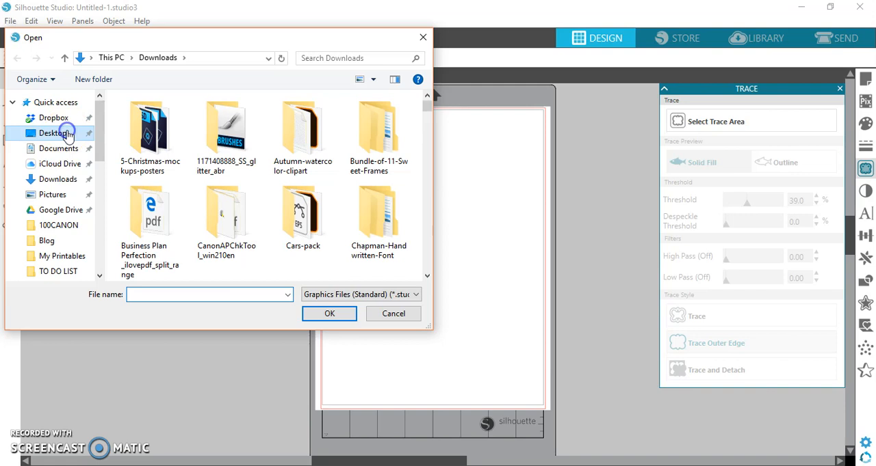
pyautogui.click(221, 295)
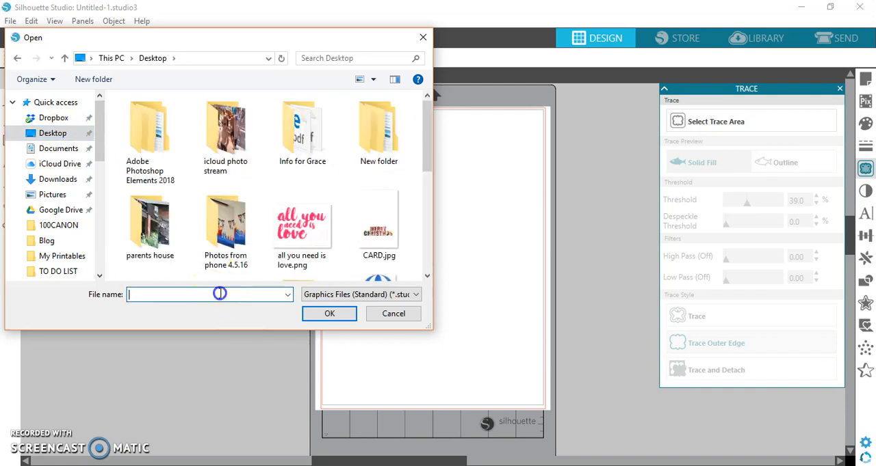
pyautogui.write('clip')
pyautogui.press('Down')
pyautogui.press('Return')
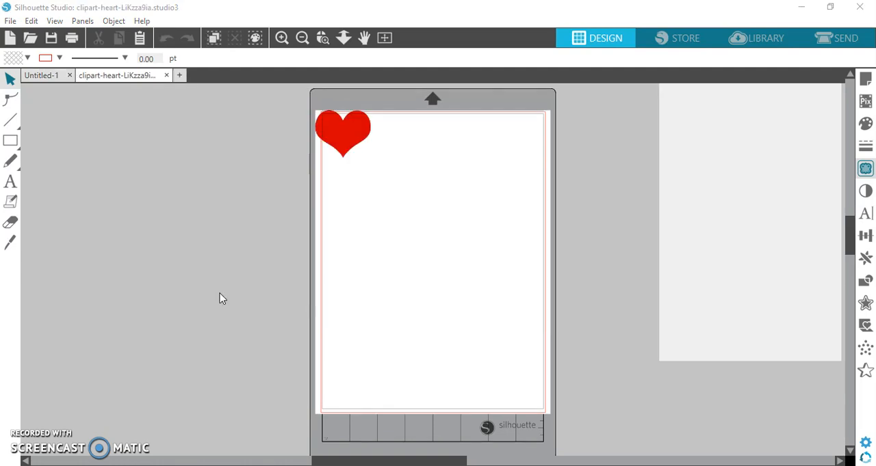
# Enlarge the red heart to about 5.11 by 4.43 in and place it within the upper half of the page
pyautogui.click(346, 138)
pyautogui.moveTo(351, 148); pyautogui.dragTo(442, 255)
pyautogui.moveTo(395, 208); pyautogui.dragTo(347, 164)
pyautogui.moveTo(461, 266); pyautogui.dragTo(496, 299)
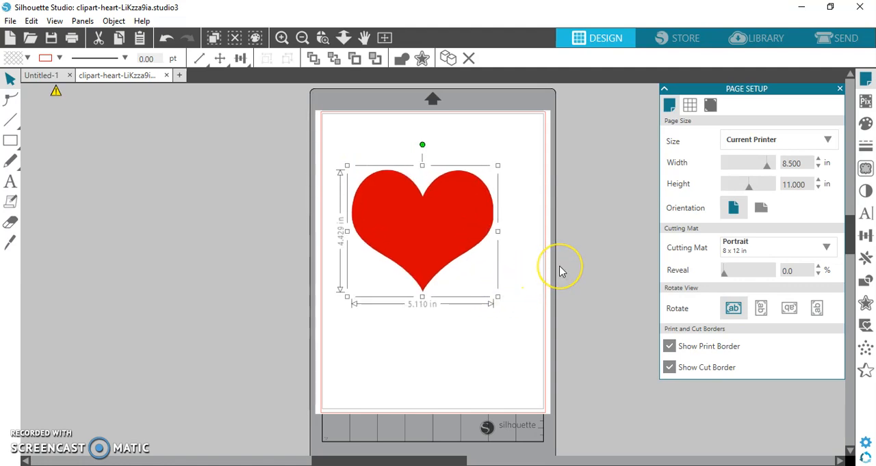
# Select a trace area of about 6.75 by 6.68 in around the whole red heart
pyautogui.click(865, 171)
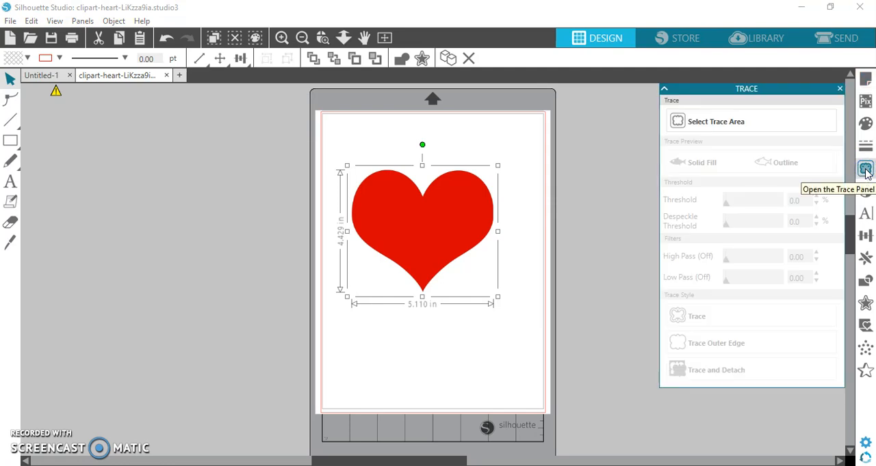
pyautogui.click(790, 123)
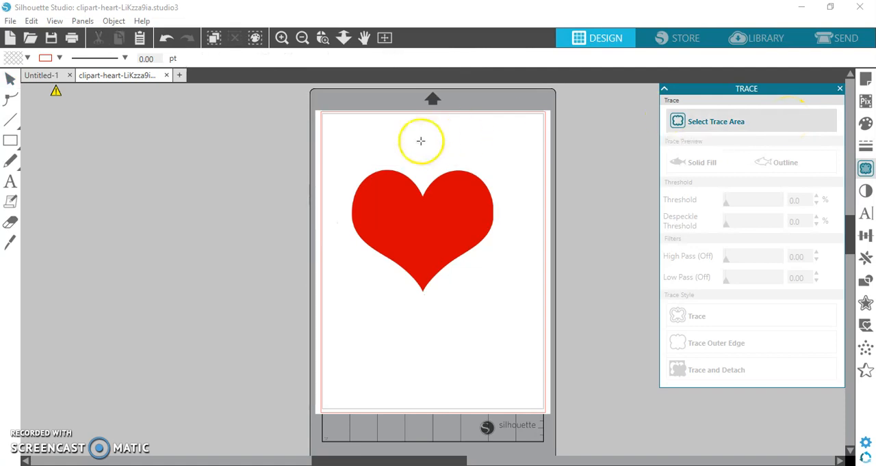
pyautogui.moveTo(332, 143)
pyautogui.mouseDown()
pyautogui.moveTo(344, 168)
pyautogui.moveTo(442, 268)
pyautogui.moveTo(519, 327)
pyautogui.mouseUp()
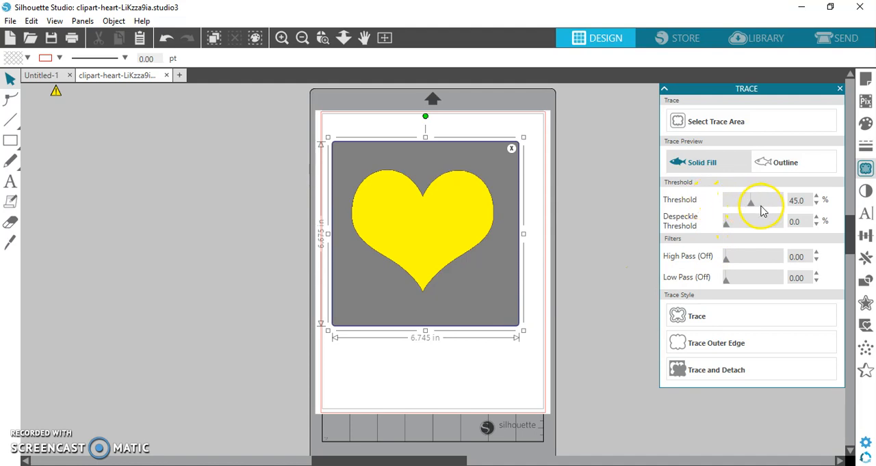
# Set the trace threshold to 37% and trace the outer edge of the heart
pyautogui.moveTo(751, 205)
pyautogui.mouseDown()
pyautogui.moveTo(771, 207)
pyautogui.moveTo(736, 207)
pyautogui.mouseUp()
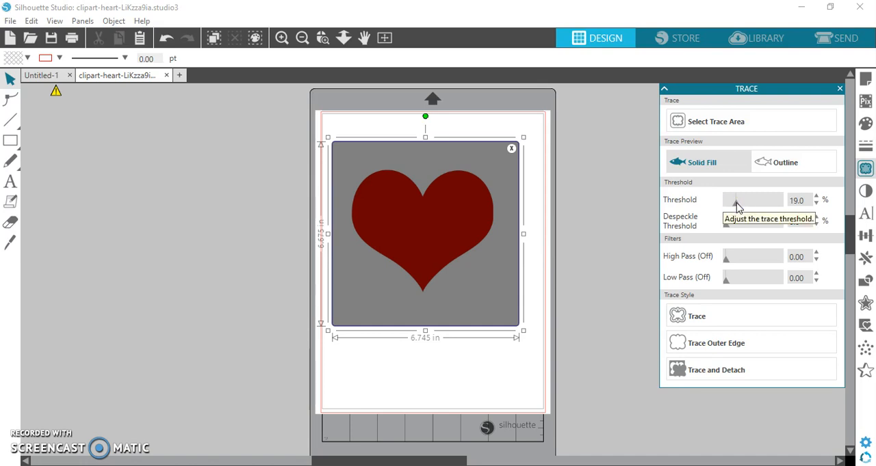
pyautogui.click(747, 208)
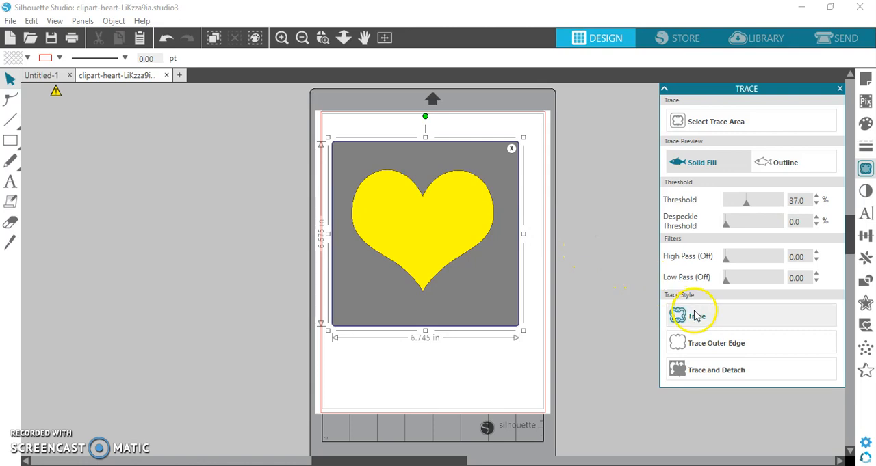
pyautogui.click(684, 346)
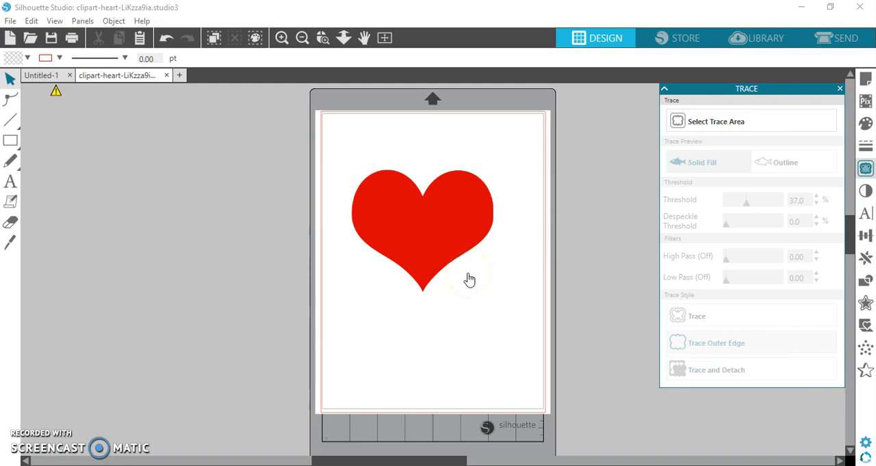
# Move the original red heart off the page, away from its traced outline, and inspect the outline up close
pyautogui.click(440, 244)
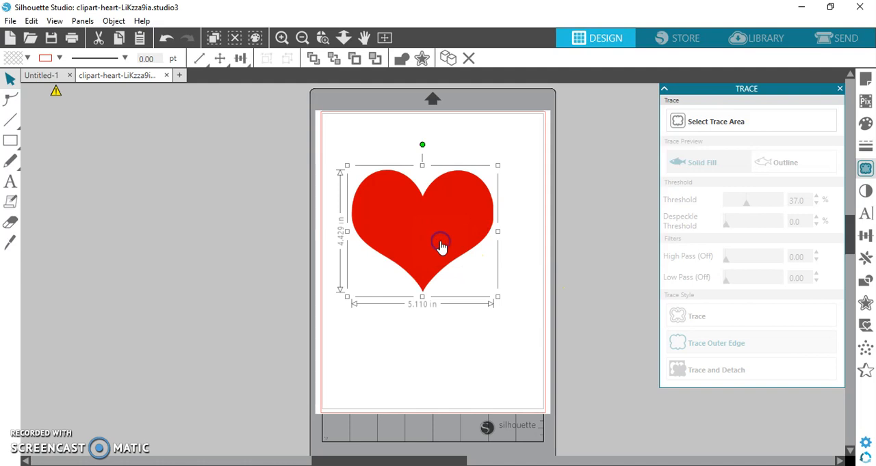
pyautogui.moveTo(440, 245); pyautogui.dragTo(216, 238)
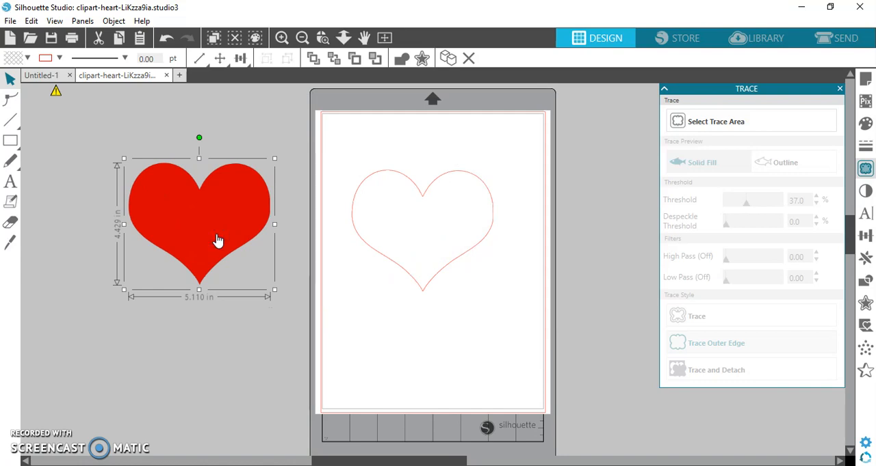
pyautogui.click(281, 38)
pyautogui.click(281, 37)
pyautogui.click(286, 39)
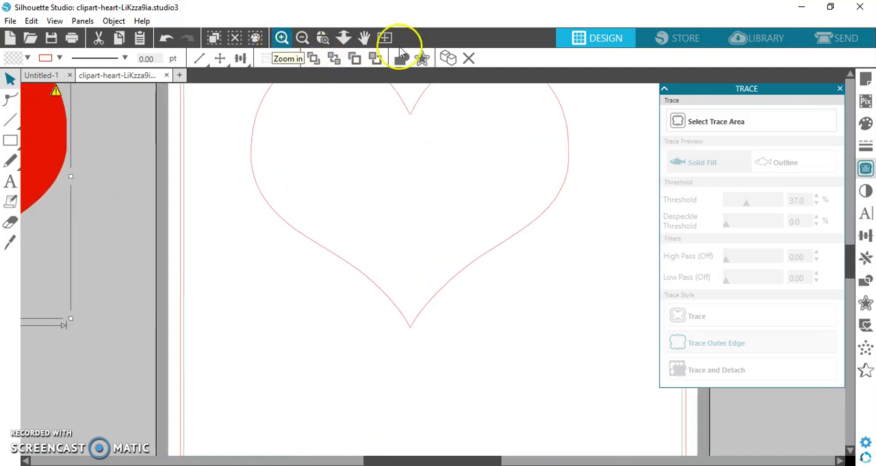
pyautogui.moveTo(848, 272); pyautogui.dragTo(848, 271)
pyautogui.click(300, 38)
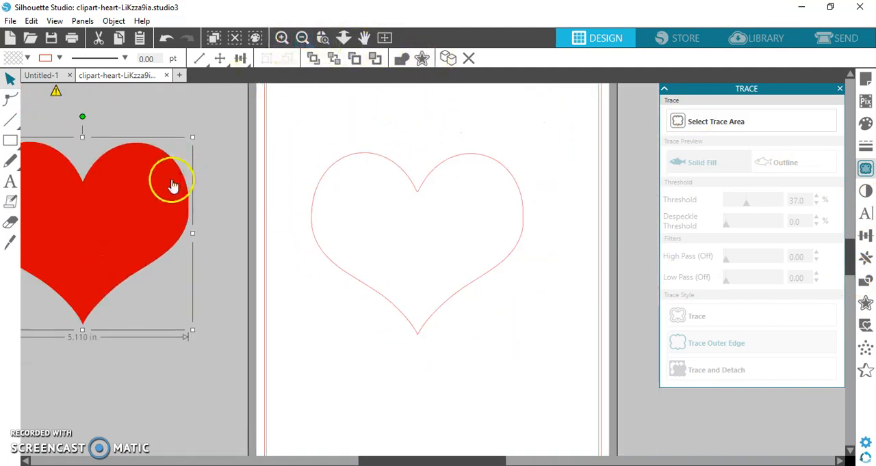
# Delete the original red heart image beside the page, keeping only the traced outline
pyautogui.click(152, 201)
pyautogui.press('Delete')
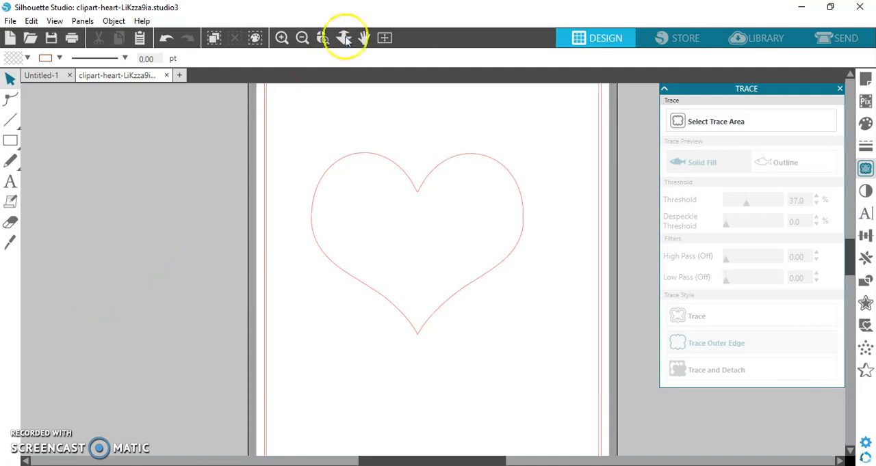
pyautogui.click(304, 38)
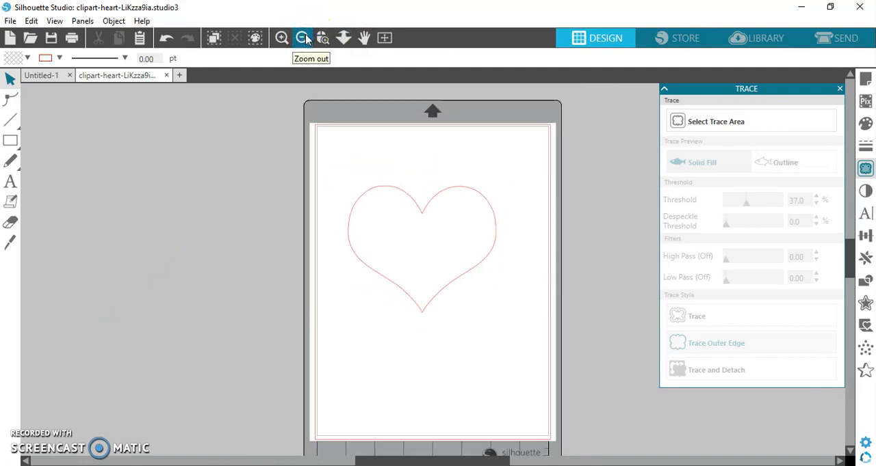
# Save the traced heart to the library's User Designs folder under the name "heart"
pyautogui.click(11, 21)
pyautogui.moveTo(68, 139)
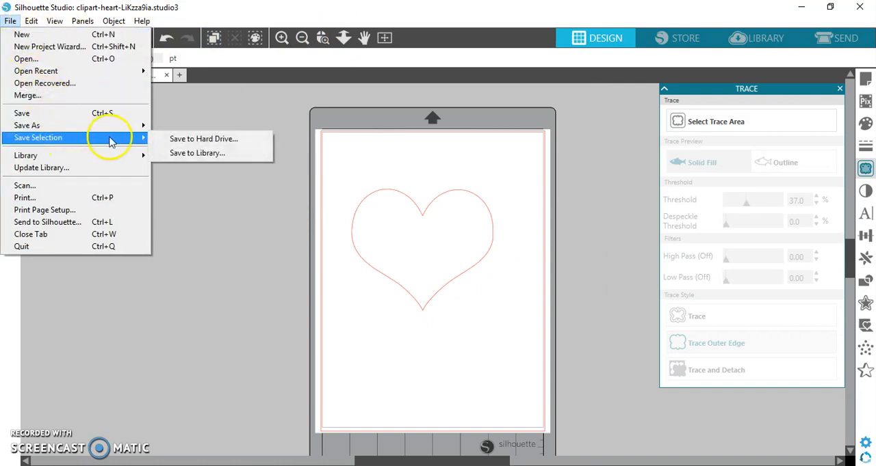
pyautogui.click(177, 154)
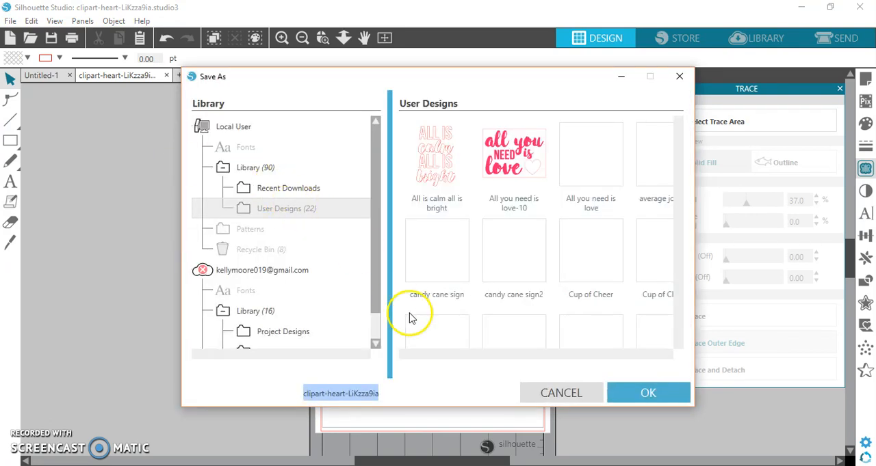
pyautogui.click(381, 394)
pyautogui.moveTo(381, 394); pyautogui.dragTo(303, 394)
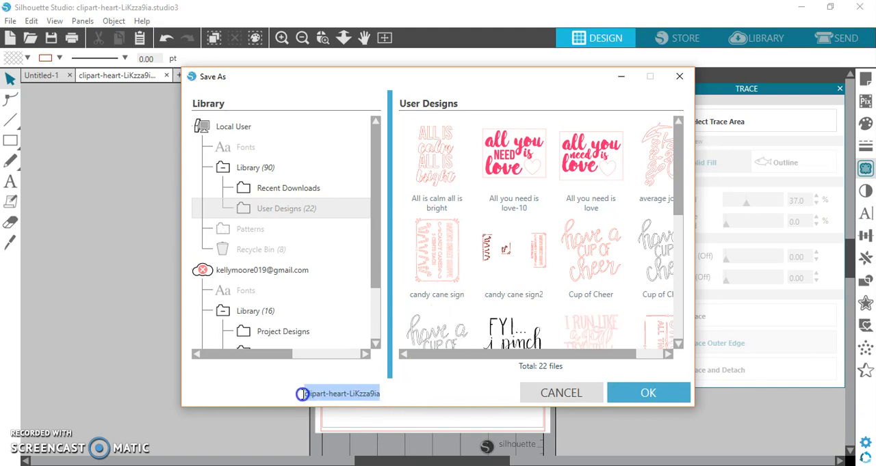
pyautogui.write('heart')
pyautogui.click(618, 394)
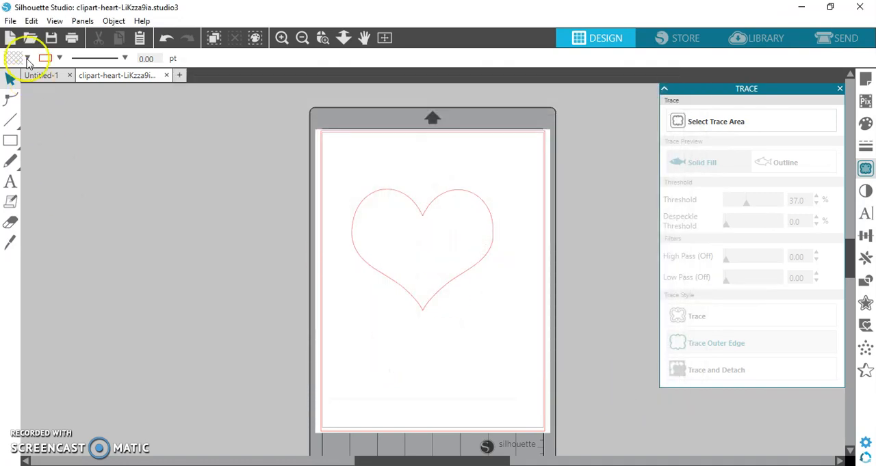
pyautogui.click(12, 21)
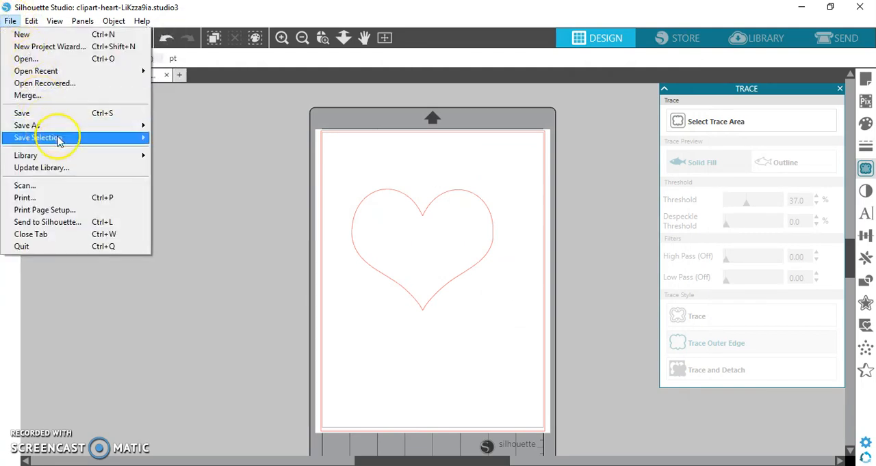
pyautogui.moveTo(59, 139)
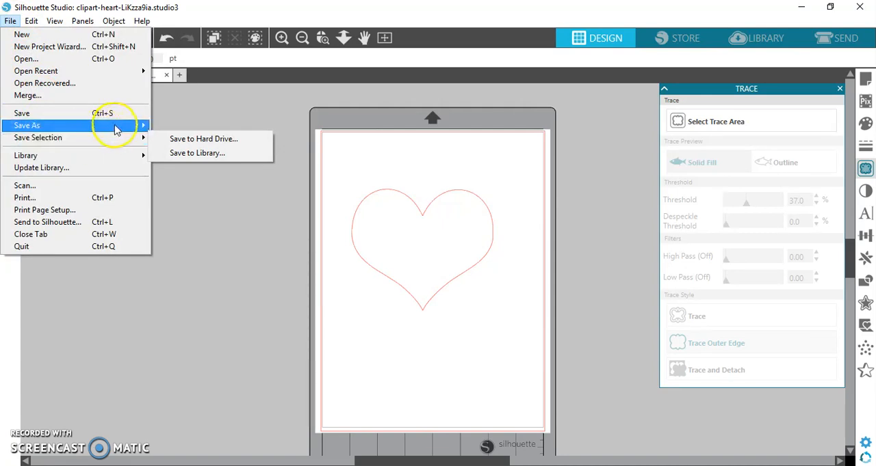
pyautogui.moveTo(115, 129)
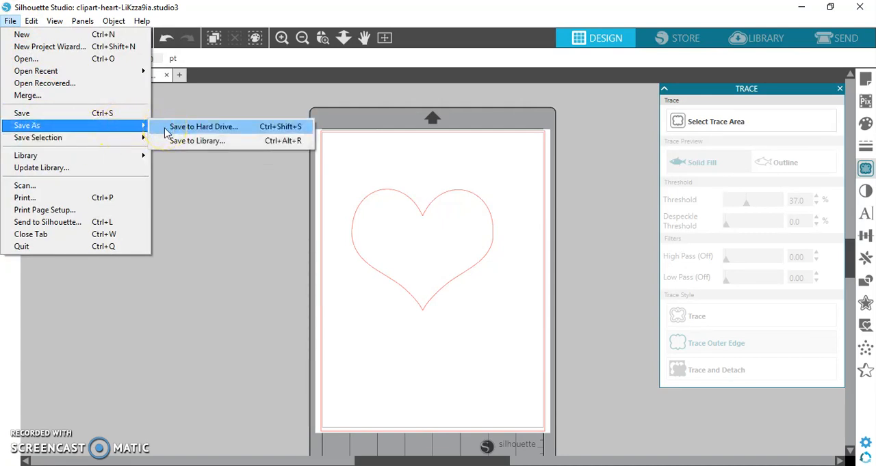
pyautogui.click(216, 221)
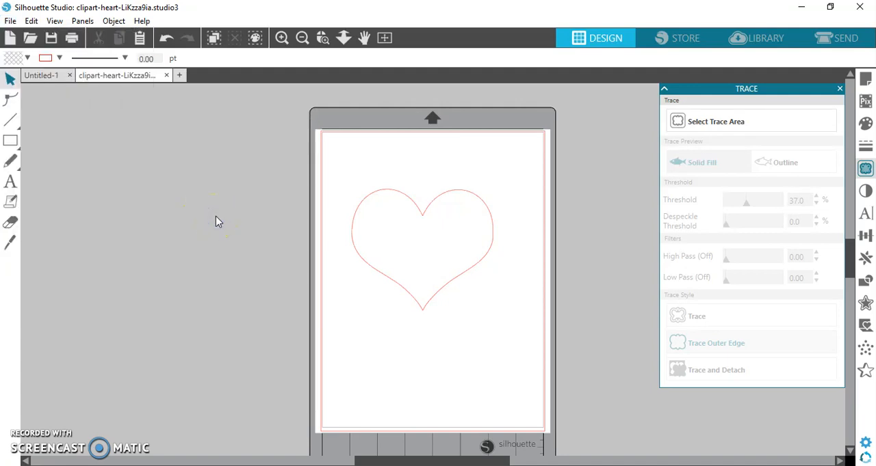